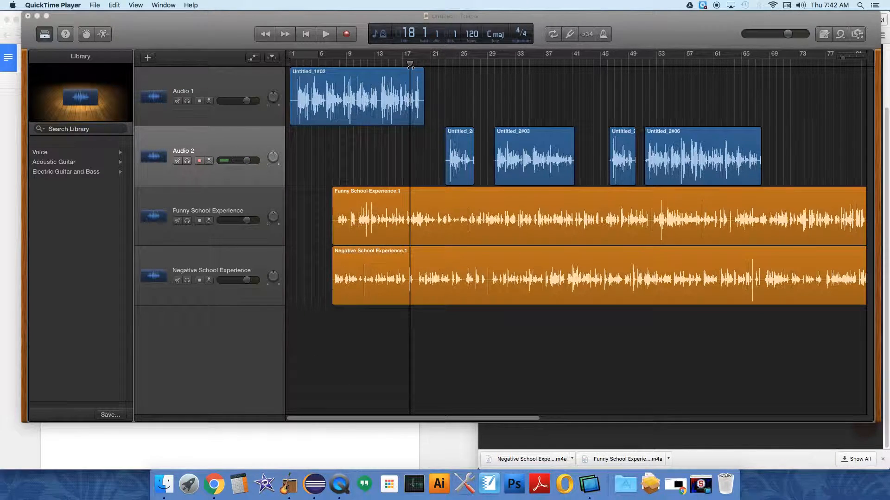
- Play back the end of the Audio 1 recording from around bar 16
left_click(410, 68)
left_click(399, 73)
left_click(397, 62)
key("space")
key("space")
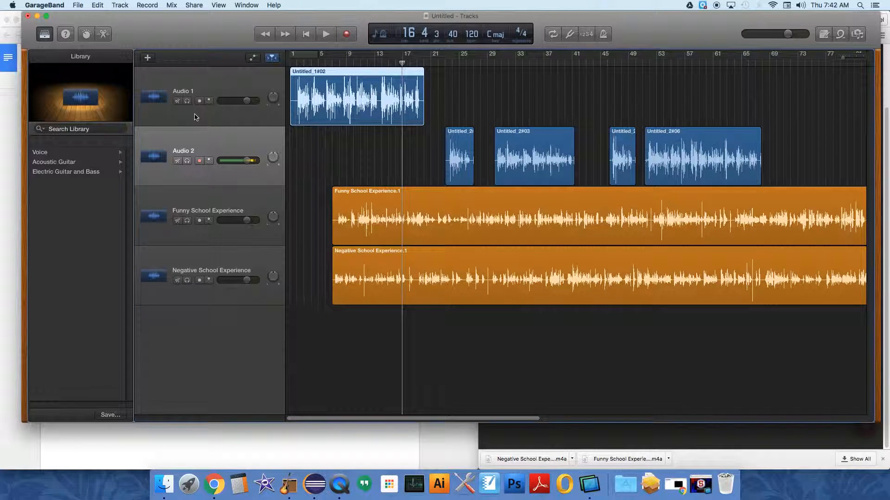
- Solo the Audio 1 track and listen to the closing seconds of its region from around bar 15
left_click(187, 102)
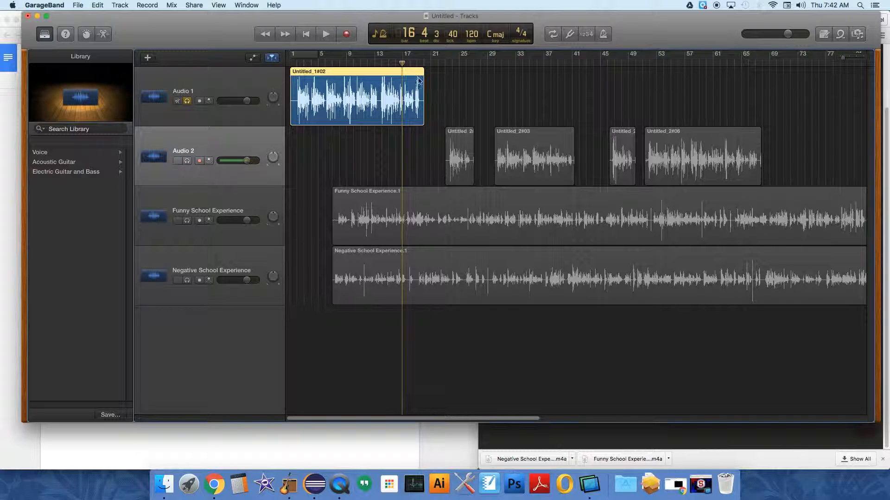
left_click(388, 65)
key("space")
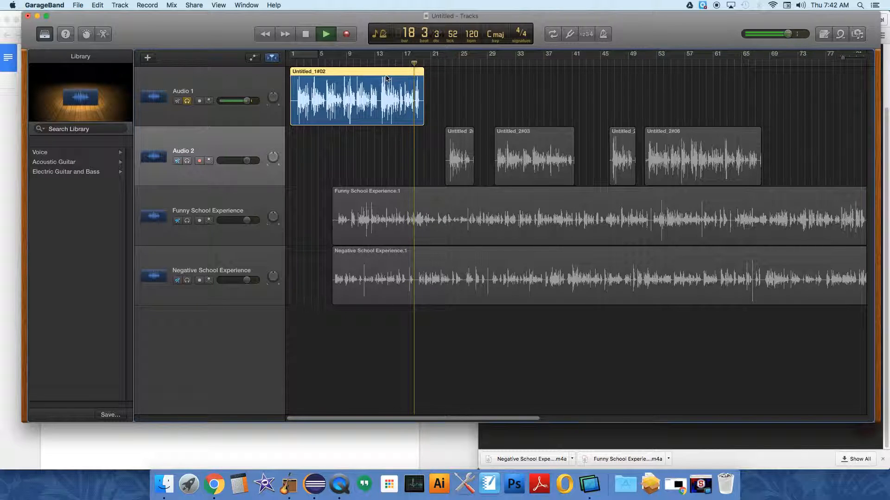
key("space")
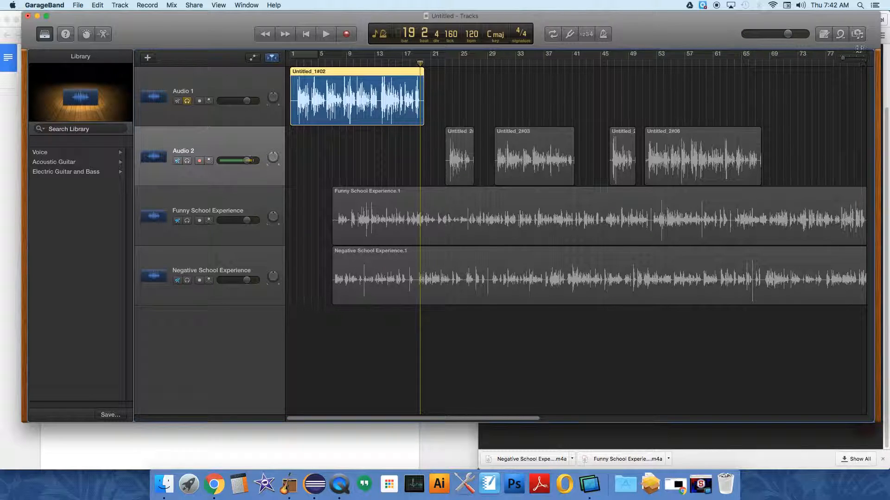
- Split the Audio 1 region at bar 18, beat 3, and delete the trailing piece
left_click_drag(843, 58, 850, 58)
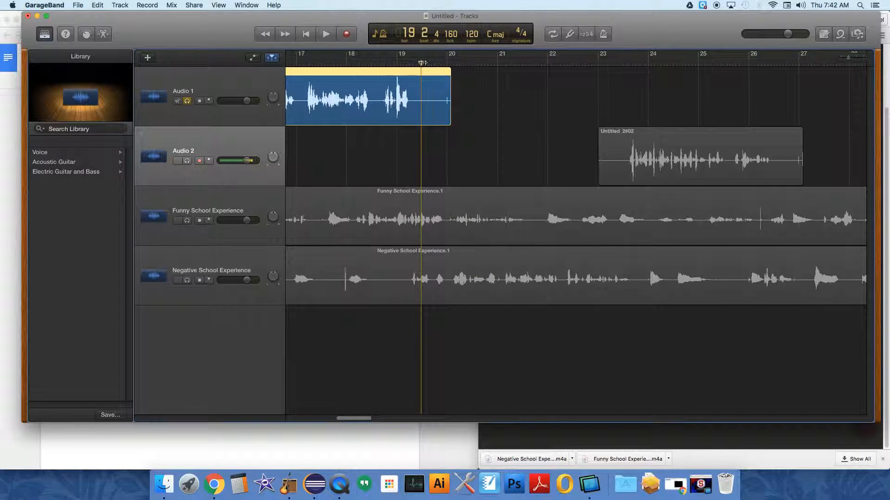
left_click_drag(422, 64, 375, 64)
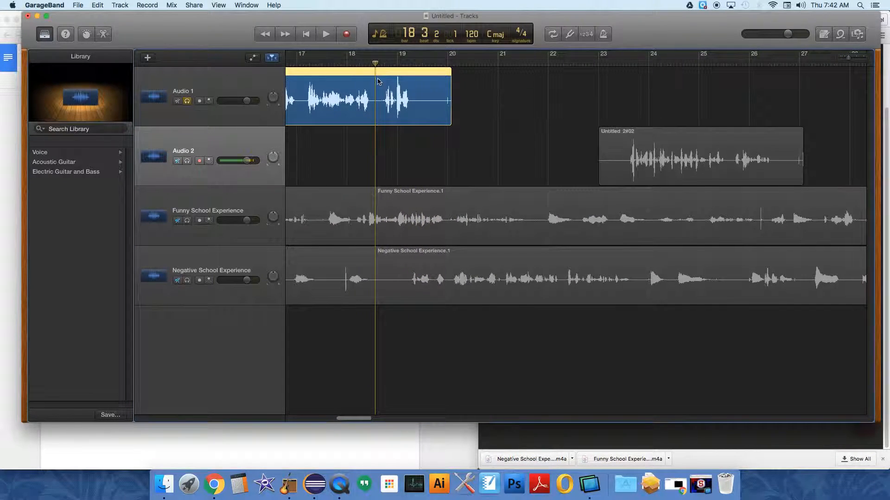
left_click(378, 85)
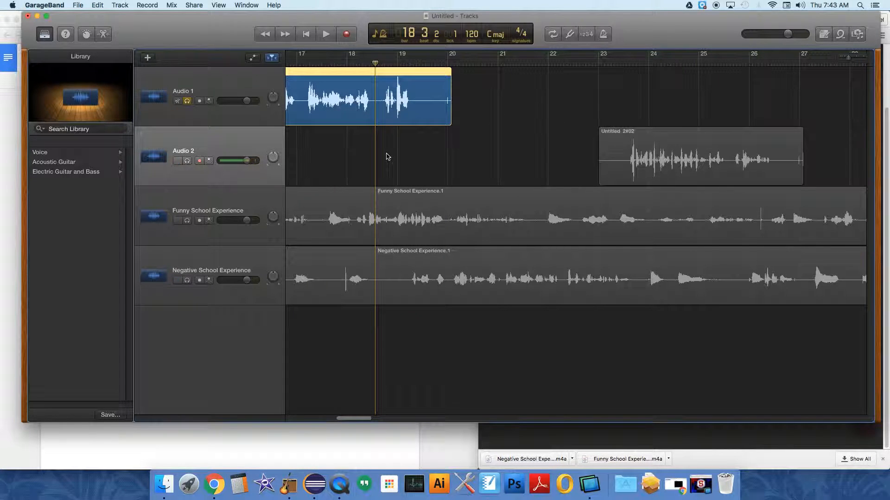
key("super+t")
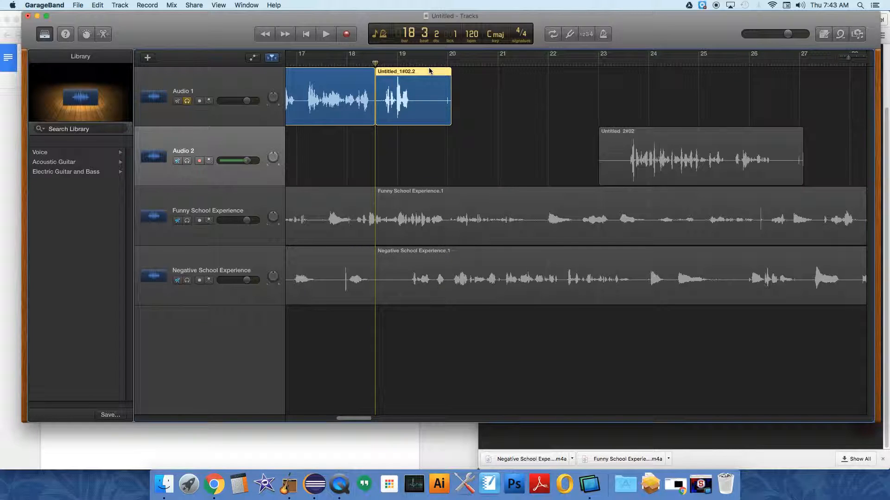
left_click_drag(430, 71, 428, 85)
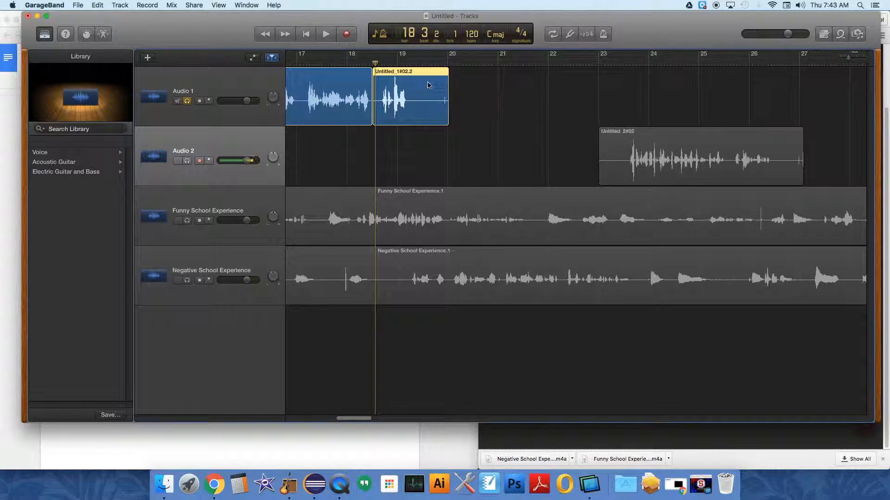
key("Delete")
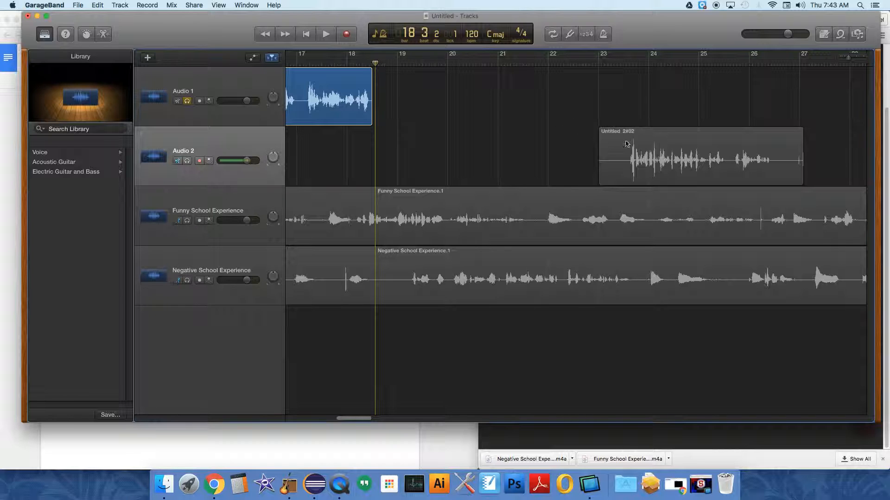
- Move the Untitled_2#02 region from Audio 2 to Audio 1, just after the shortened region, and play the join
left_click_drag(653, 136, 426, 88)
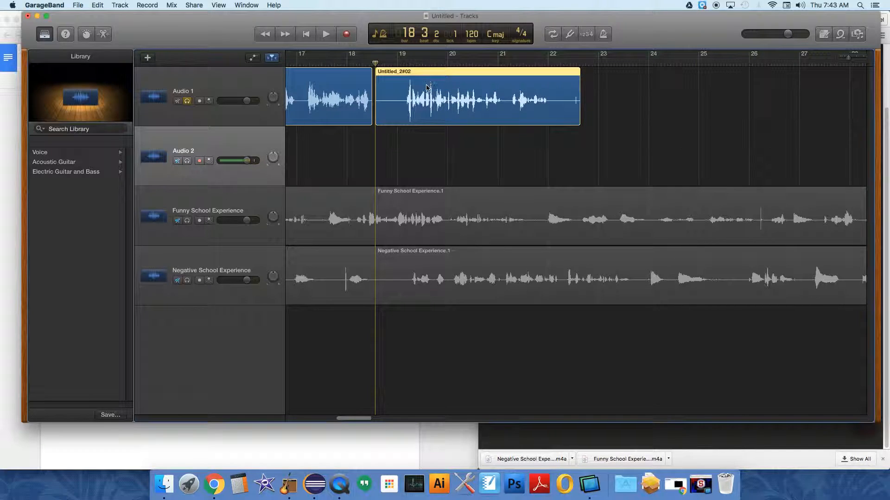
key("space")
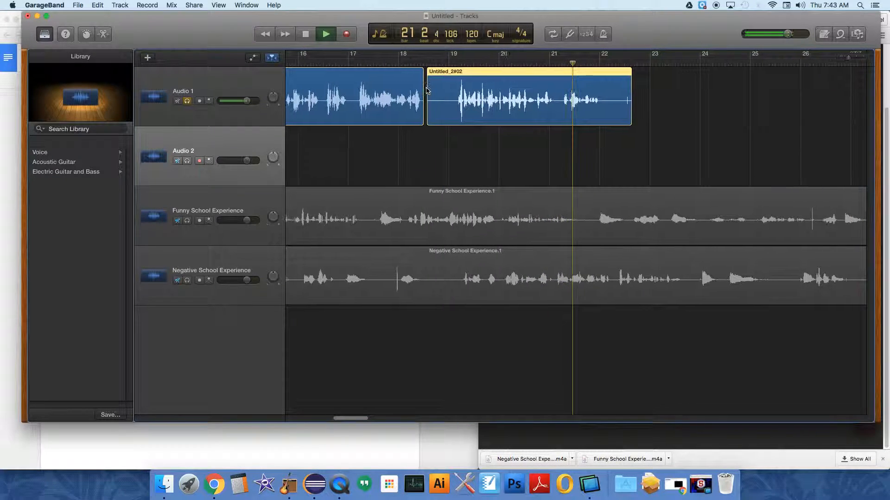
key("space")
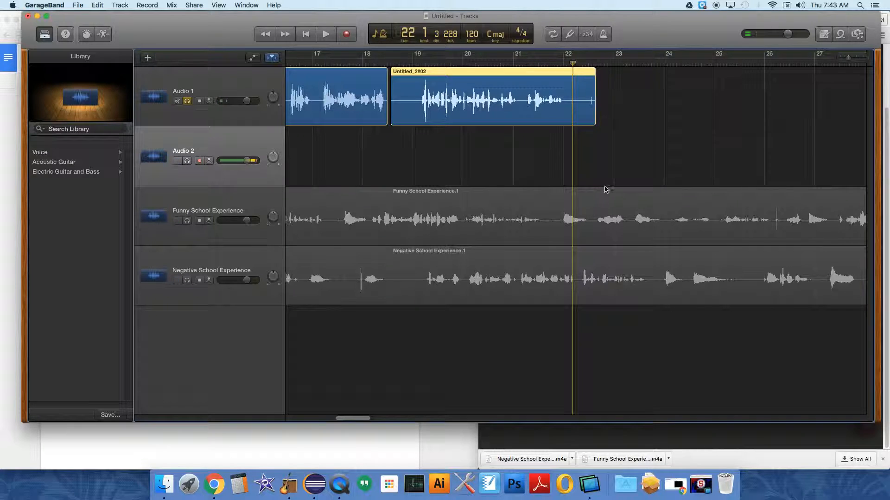
- Move the Funny School Experience.1 region along its track to start where the Audio 1 regions end, around bar 22
left_click_drag(847, 59, 842, 59)
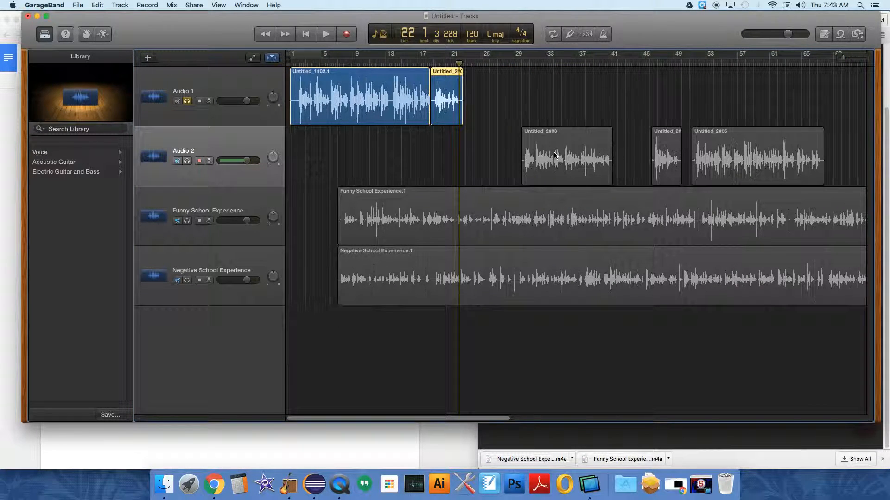
left_click(383, 194)
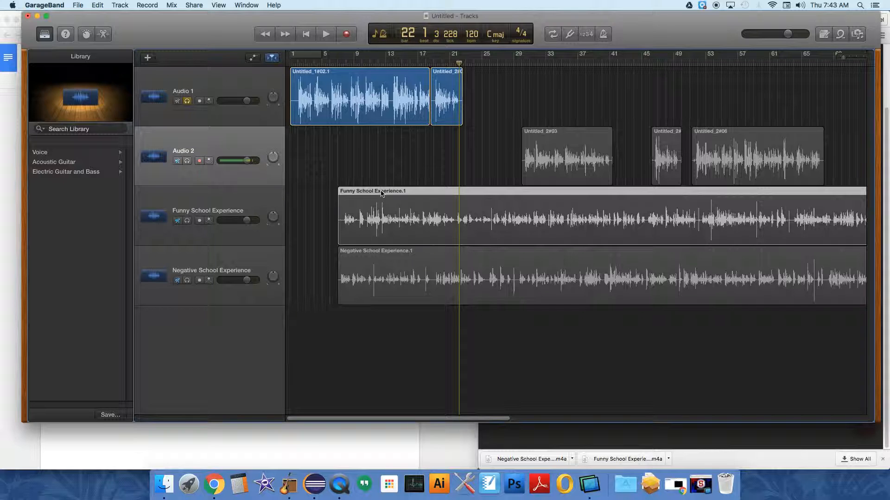
left_click_drag(381, 193, 497, 209)
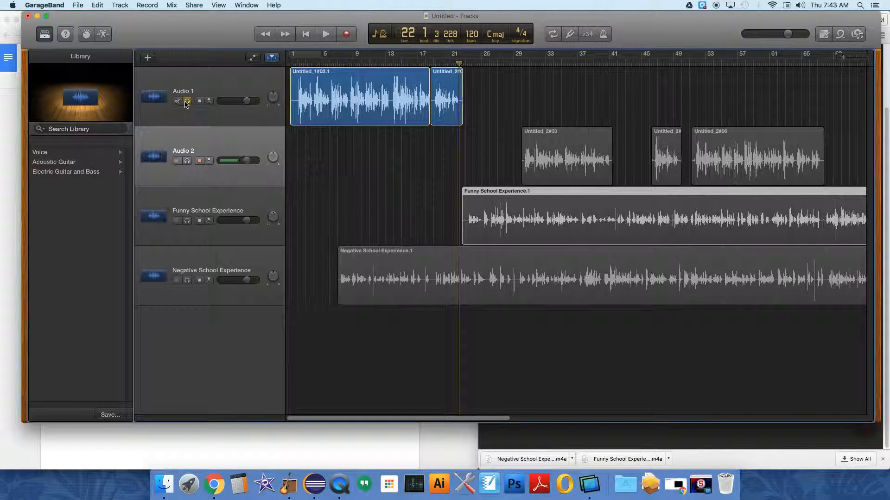
- Turn off solo on Audio 1 and mute the Audio 2 and Negative School Experience tracks
key("super+a")
left_click(177, 161)
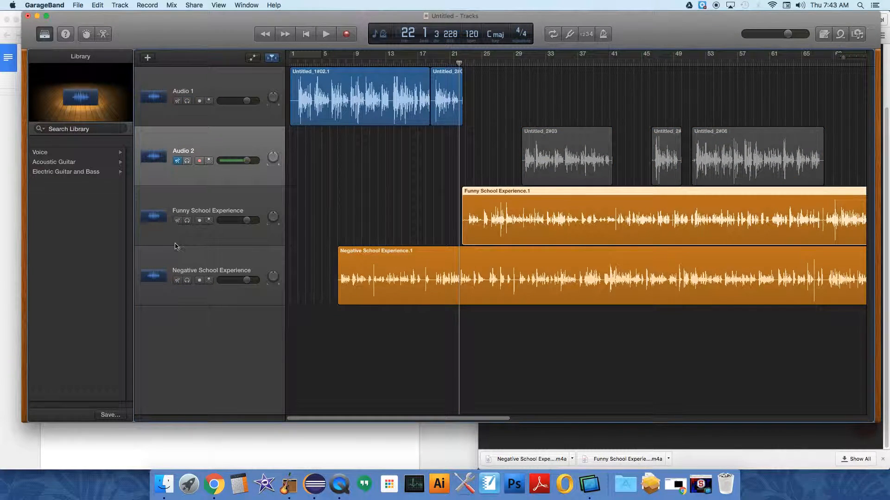
left_click(177, 281)
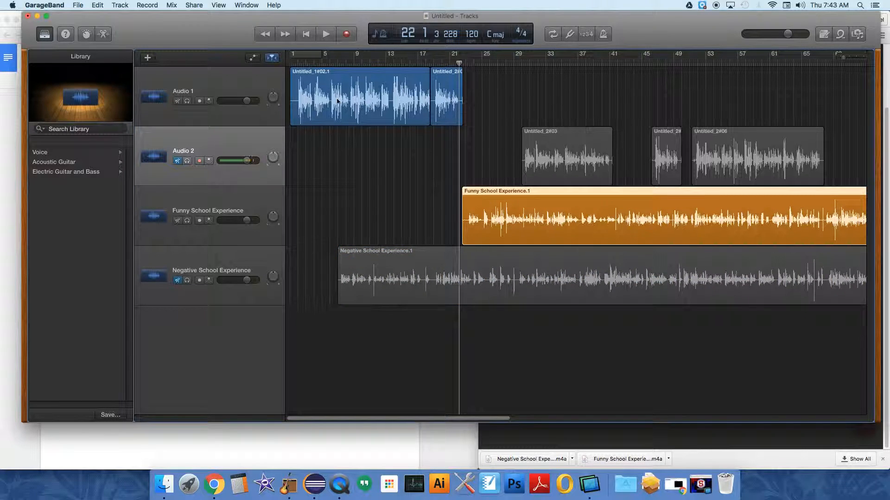
- Play from bar 21 to check the transition from the Audio 1 voice to the Funny School Experience clip
left_click(451, 60)
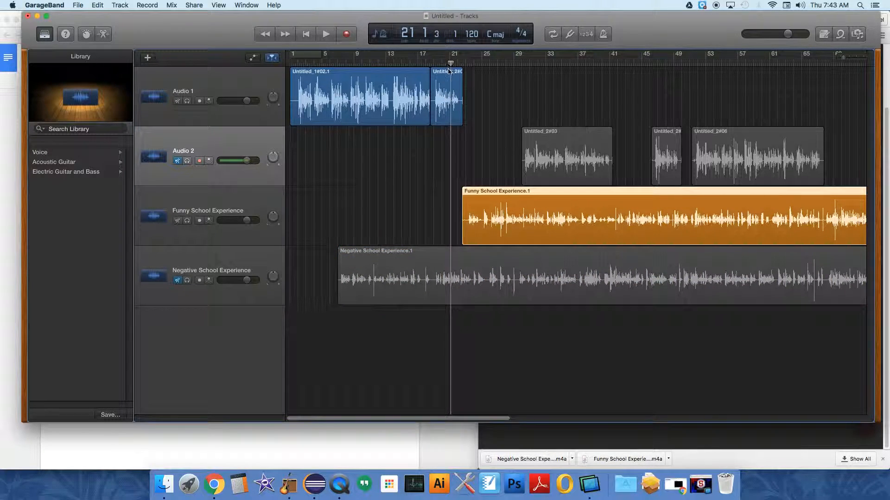
key("space")
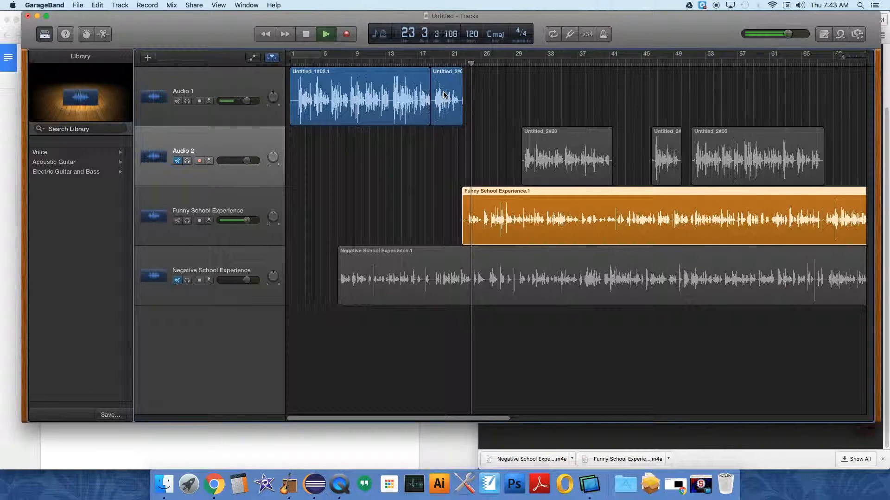
key("space")
- Trim the end of the Untitled_2#02 region to just past bar 22 and shift Funny School Experience.1 earlier to overlap it slightly
left_click_drag(460, 122, 464, 123)
left_click_drag(845, 57, 847, 61)
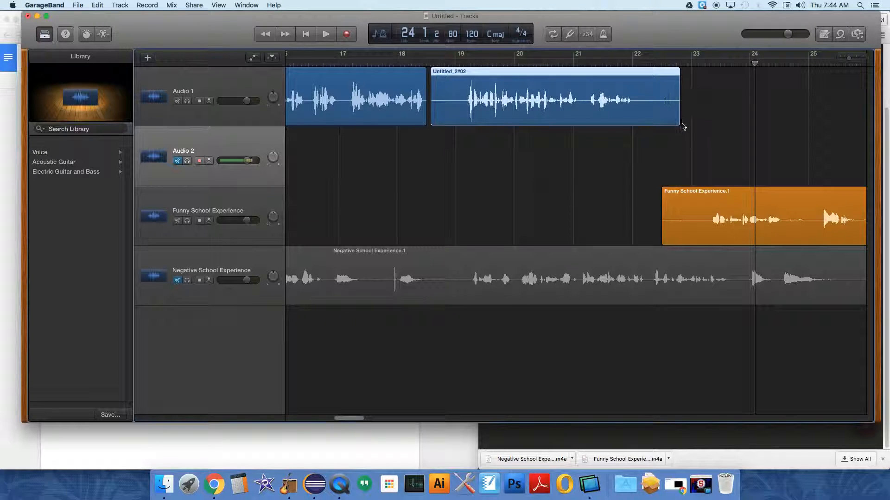
left_click_drag(677, 117, 642, 122)
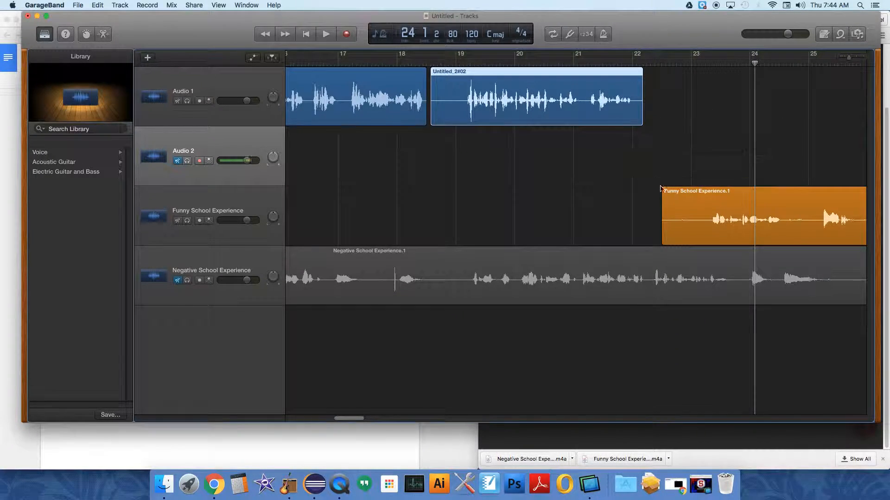
mouse_move(713, 193)
left_mouse_down()
mouse_move(661, 194)
mouse_move(703, 194)
left_mouse_up()
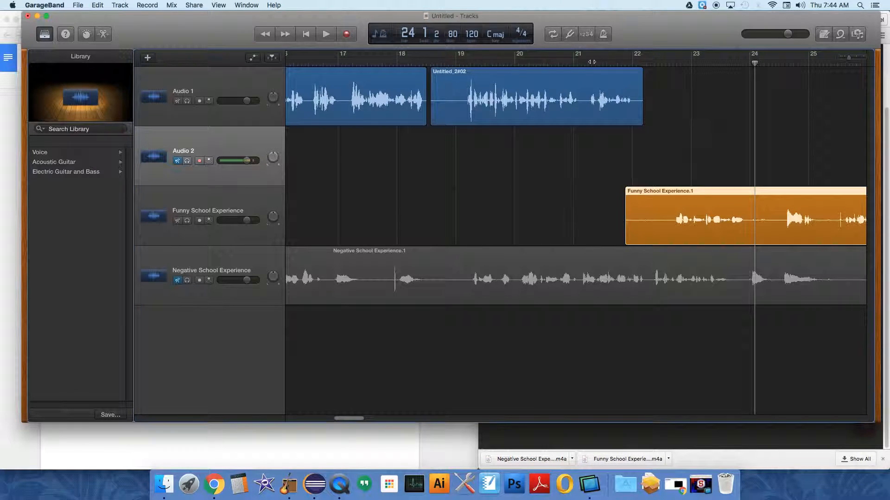
left_click(346, 34)
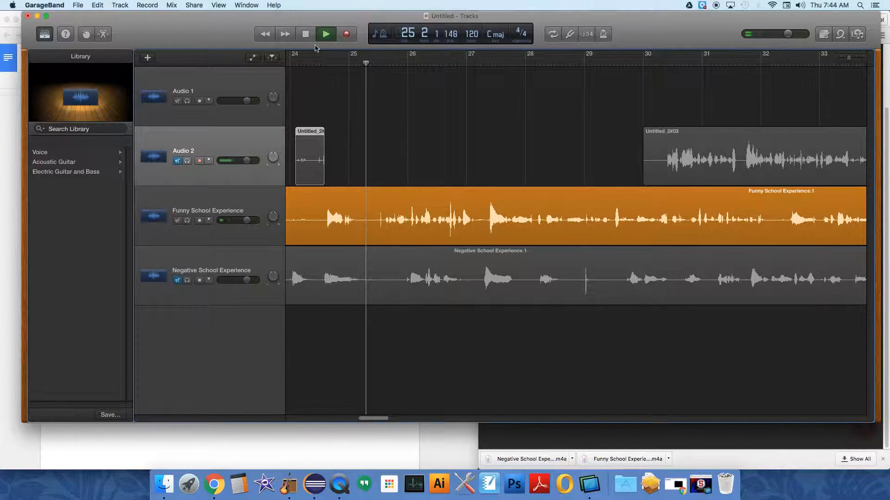
left_click(305, 35)
key("super+z")
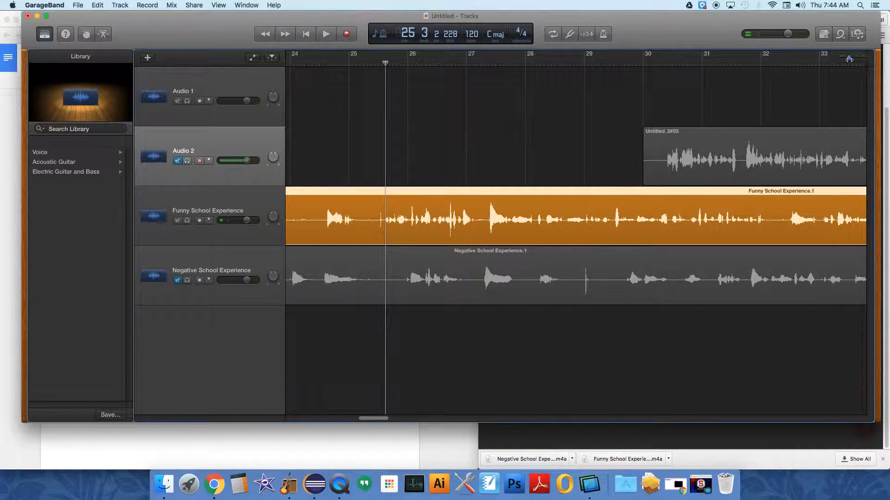
- Replay the tightened transition into the Funny School Experience clip from bar 21
left_click_drag(848, 59, 844, 57)
left_click(346, 65)
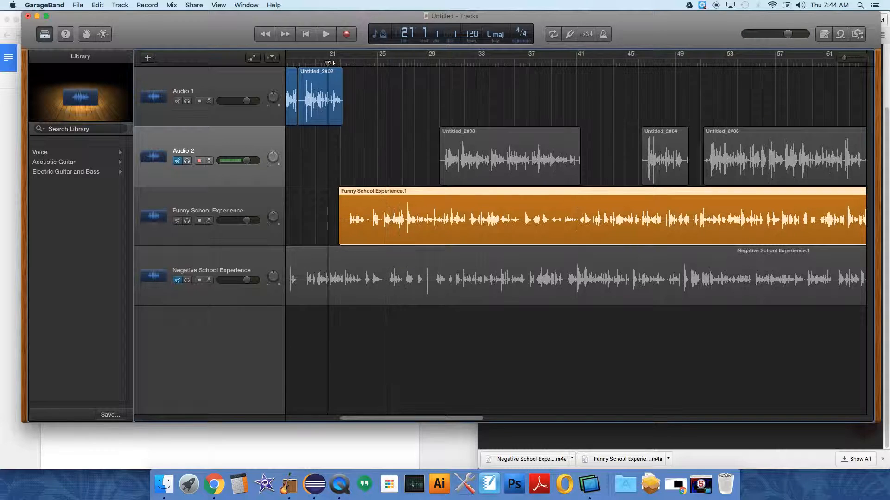
key("space")
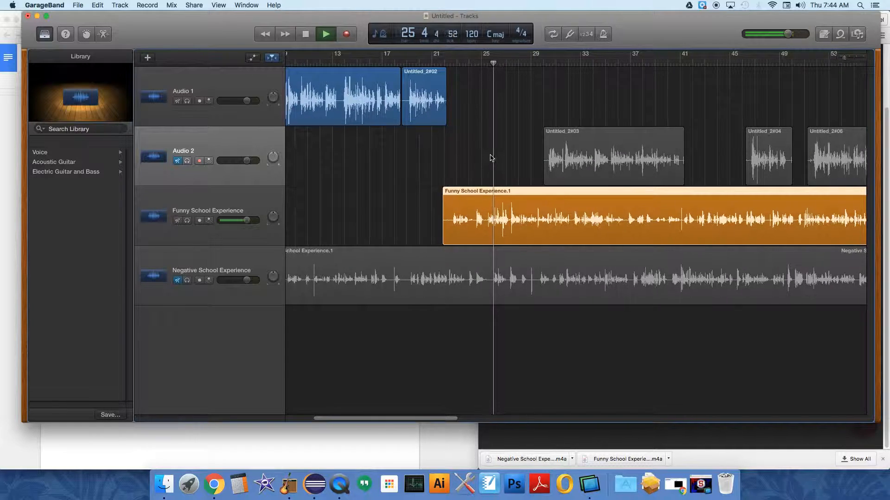
key("space")
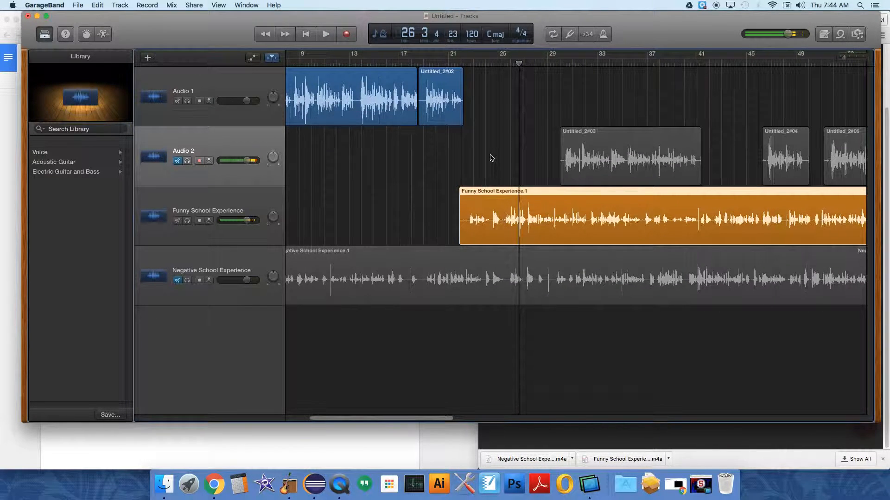
- Swap the two interview regions between their tracks, placing Negative School Experience.1 around bar 22 and Funny School Experience.1 around bar 21
left_click_drag(417, 274, 423, 273)
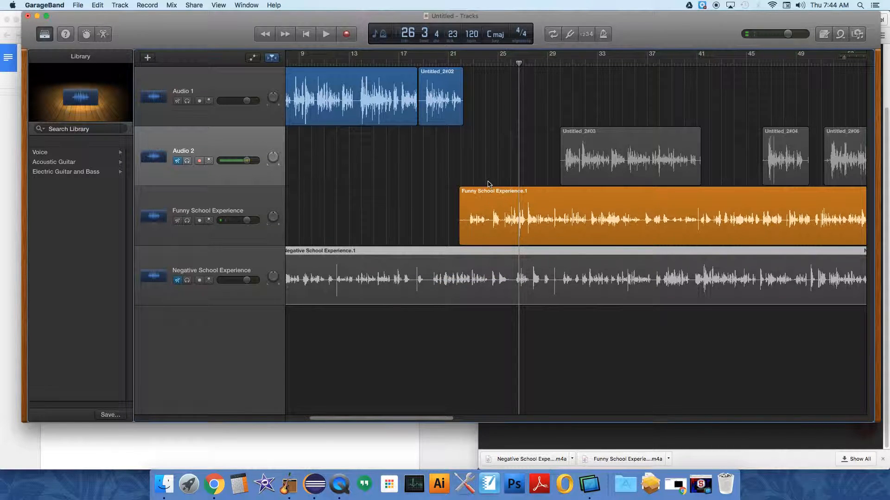
left_click_drag(485, 195, 495, 101)
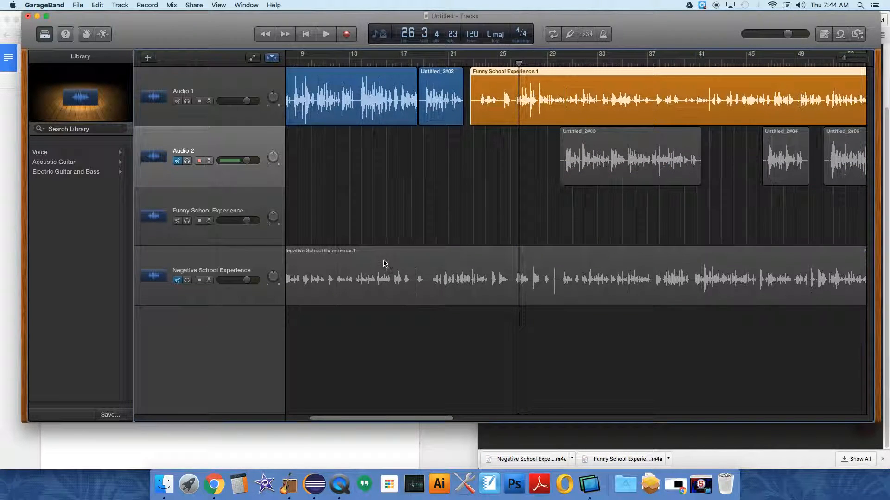
left_click_drag(384, 262, 558, 226)
left_click_drag(488, 75, 466, 288)
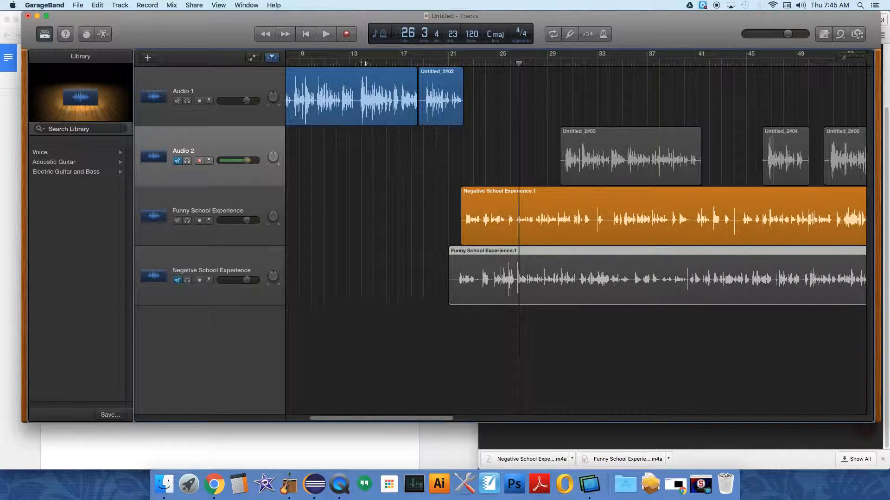
- Play from around bar 20 to hear the transition into the Negative School Experience clip
left_click(441, 64)
key("space")
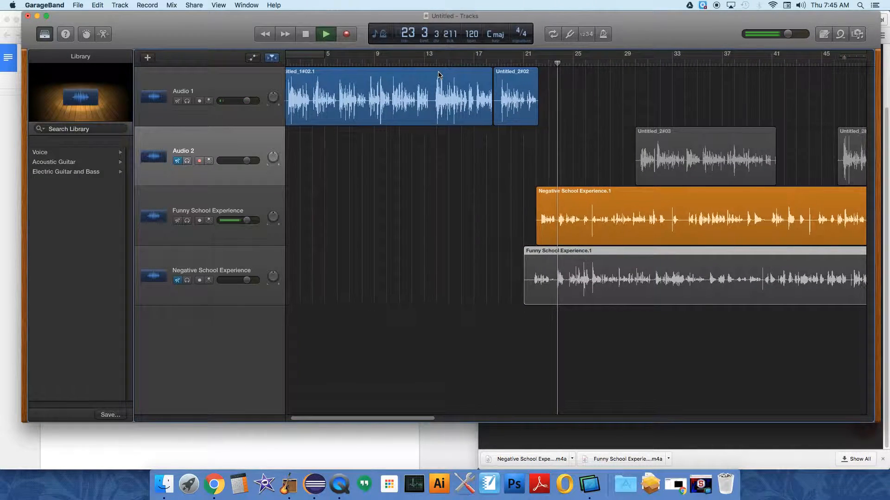
key("space")
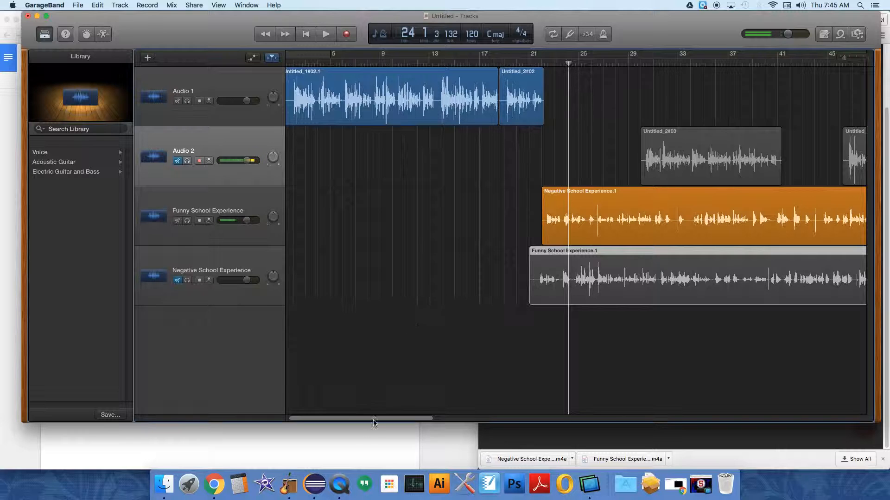
- Trim the quiet end of the Negative School Experience.1 region back to about bar 135
left_click_drag(387, 419, 690, 409)
scroll(691, 408, "right", 2)
scroll(684, 406, "left", 4)
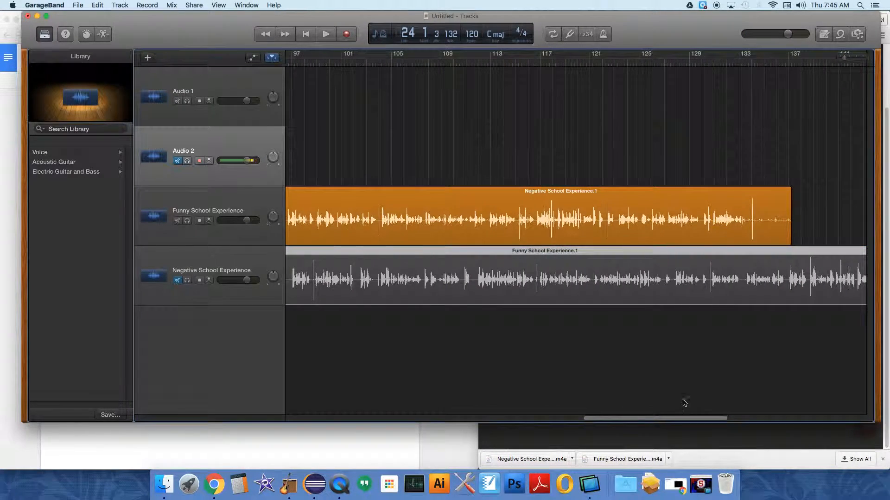
left_click_drag(786, 240, 763, 242)
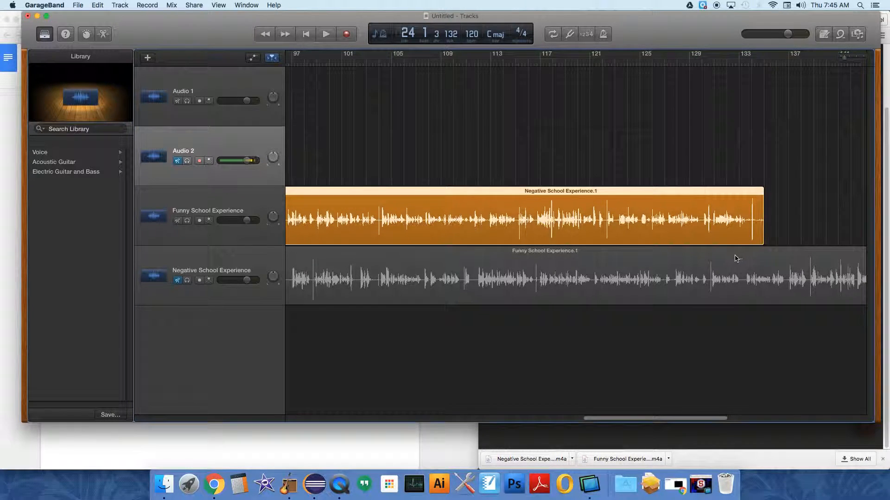
- Play the end of the Negative School Experience.1 region from bar 132 and trim its end back to about bar 133
left_click(730, 63)
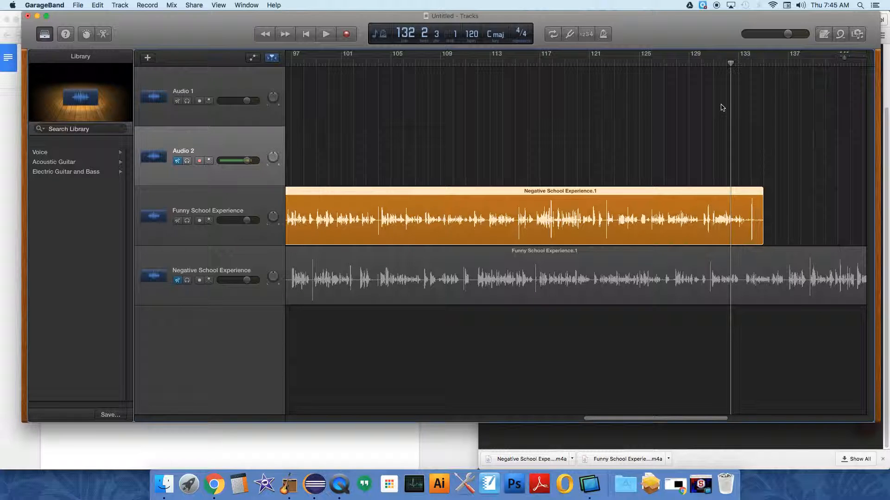
key("space")
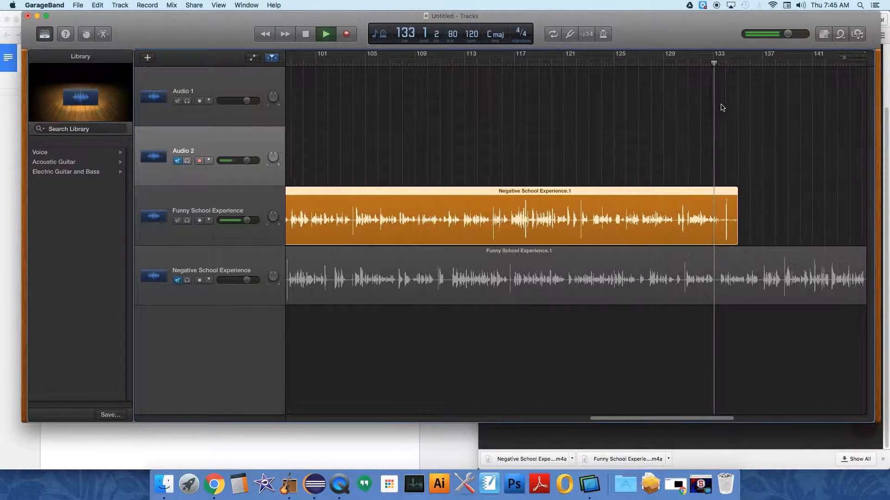
key("space")
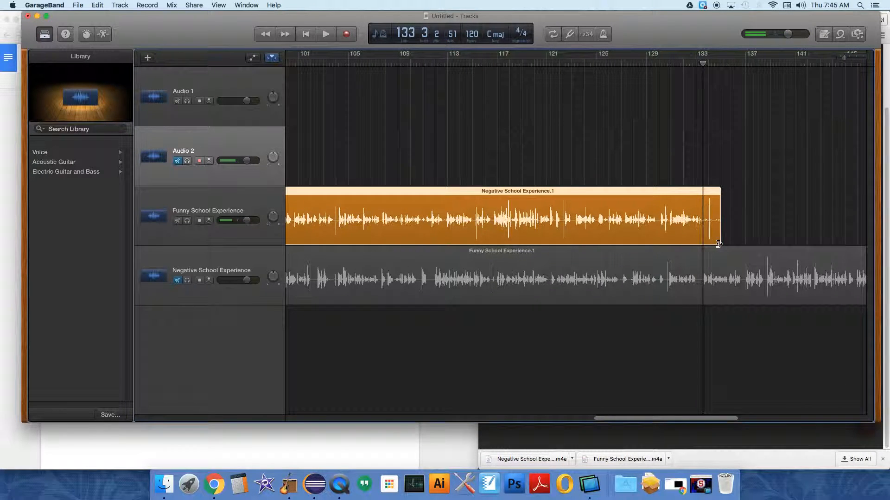
left_click_drag(719, 242, 706, 247)
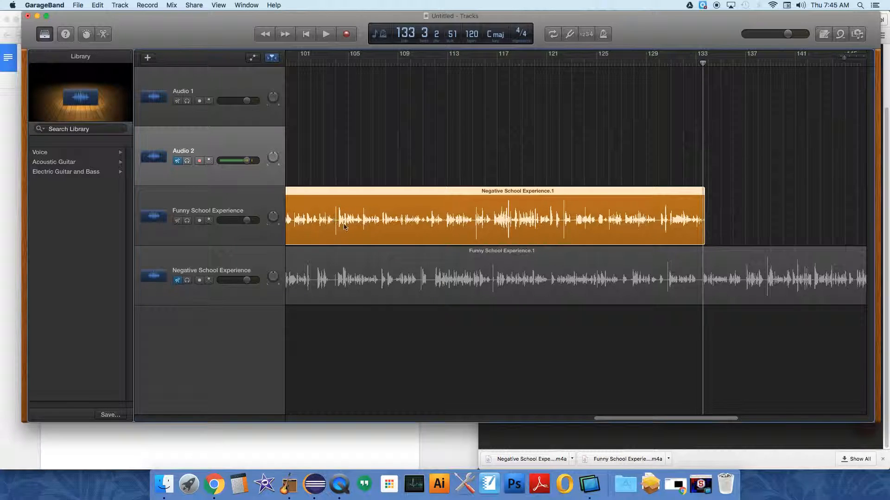
- Move the first two Audio 2 narration regions onto Audio 1 right after Negative School Experience.1, and park Untitled_2#06 on Audio 2 around bar 161
left_click_drag(844, 59, 840, 59)
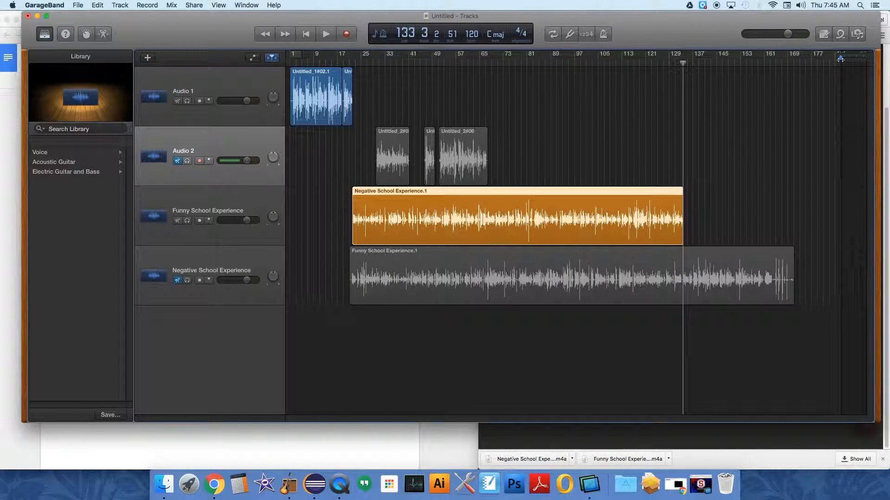
left_click_drag(382, 135, 389, 135)
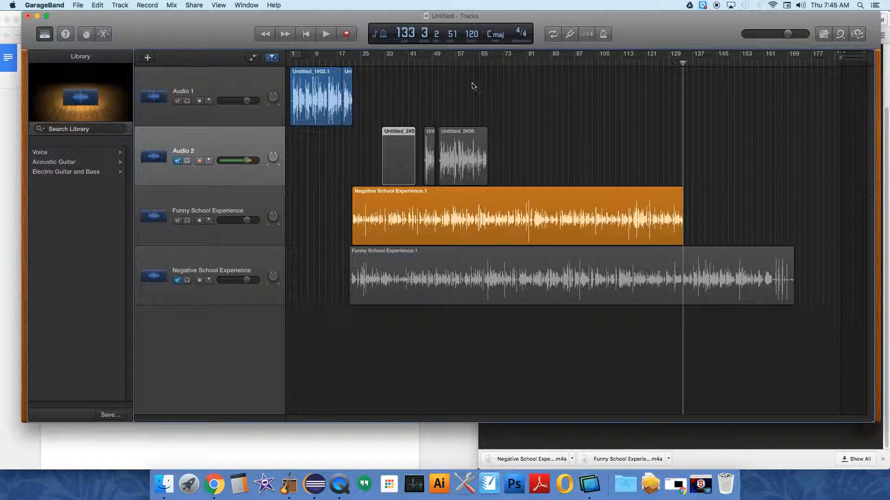
left_click_drag(389, 139, 688, 105)
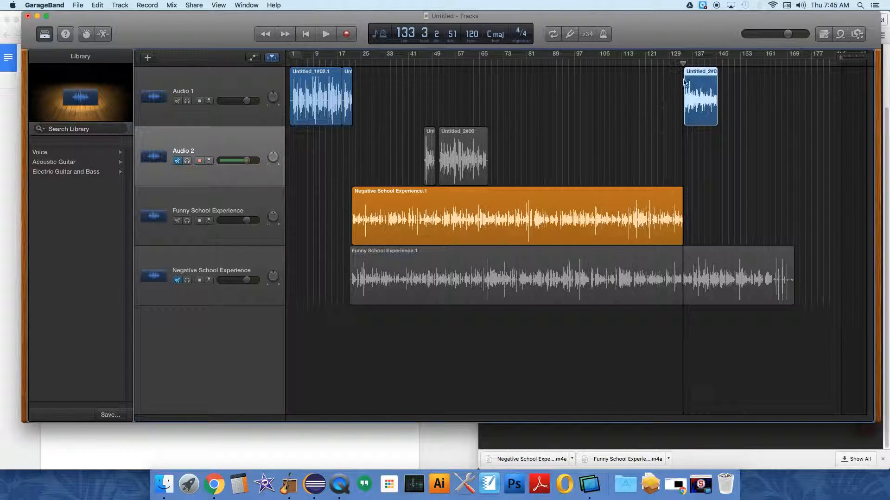
left_click_drag(429, 134, 722, 91)
left_click_drag(458, 134, 745, 96)
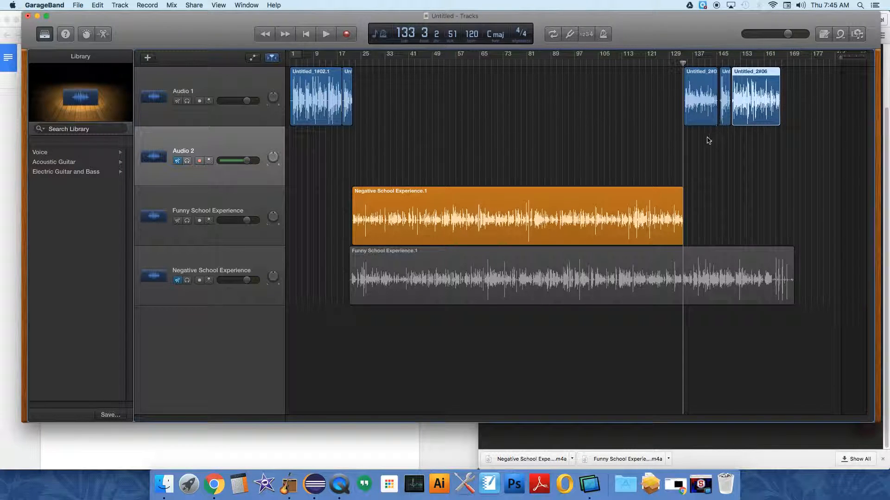
left_click_drag(740, 74, 778, 134)
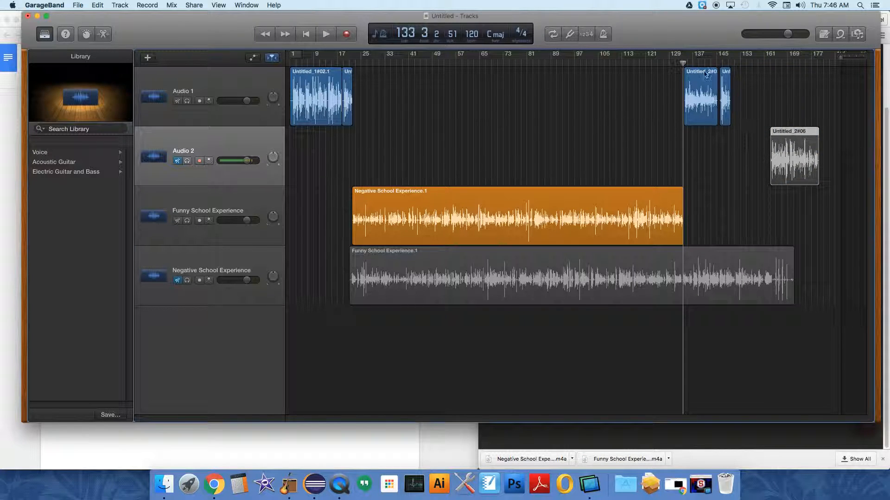
- Play from bar 129 to hear the transition from Negative School Experience.1 into the following narration
left_click(669, 65)
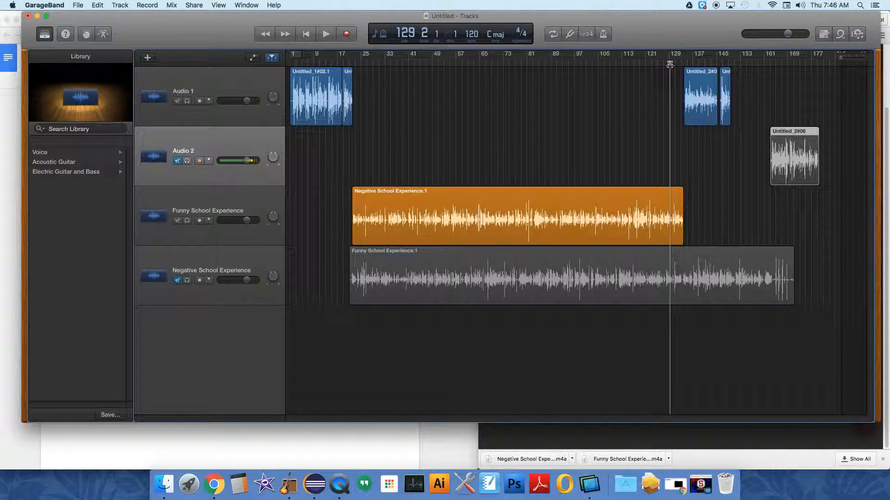
key("space")
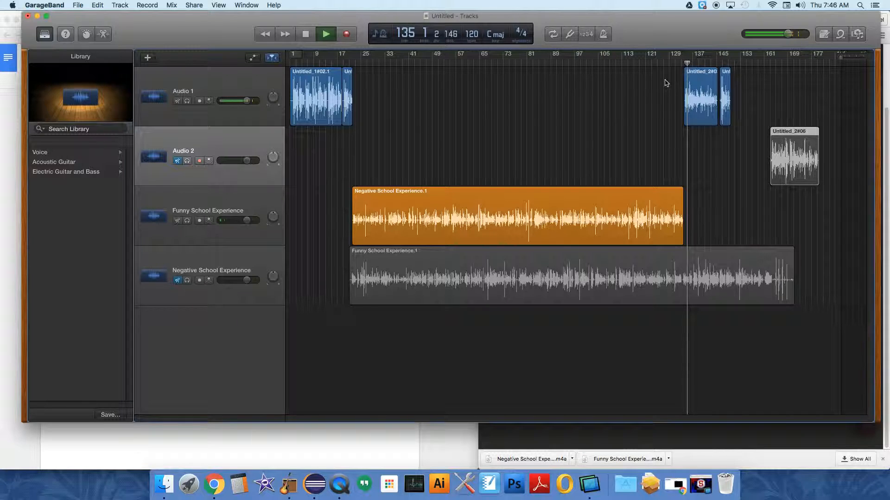
key("space")
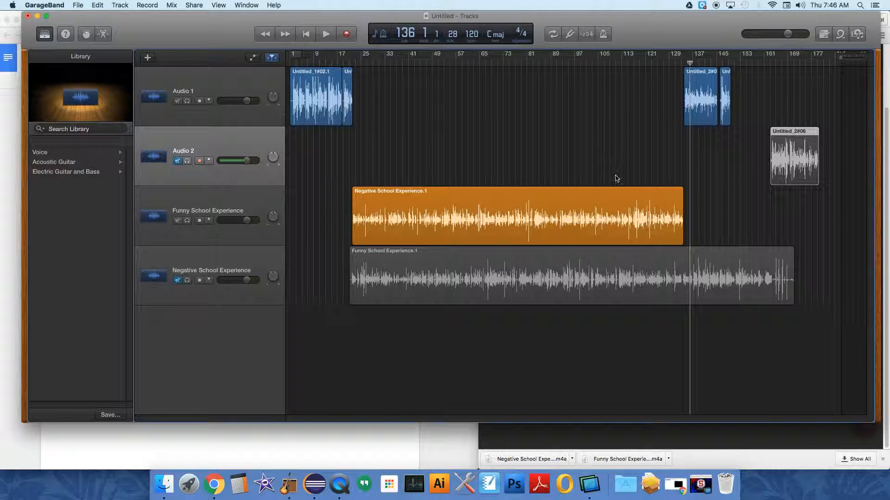
- Play from around bar 143 to hear the gap between the Untitled_2#03 and Untitled_2#04 narration regions
left_click(608, 252)
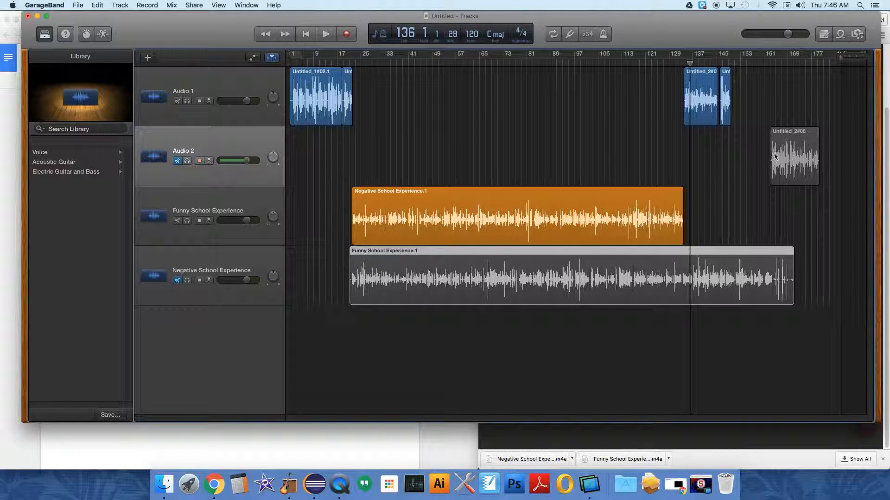
left_click(711, 60)
key("space")
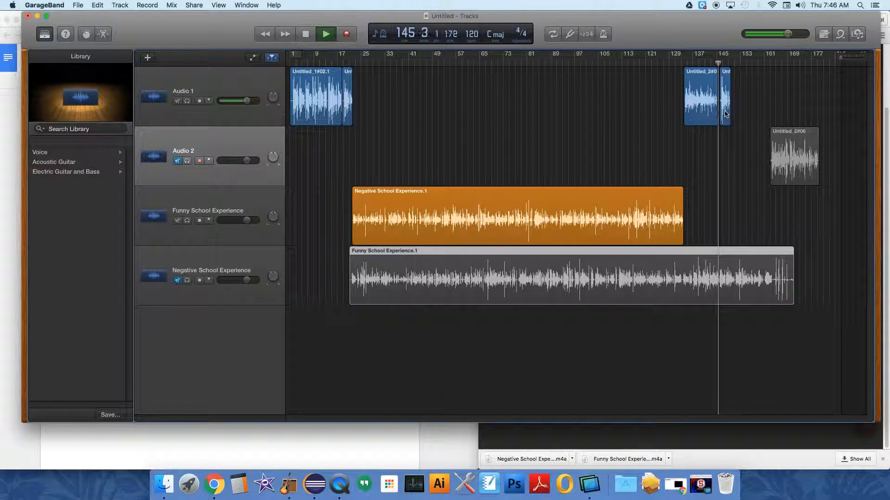
key("space")
- Trim the end of Untitled_2#03 to about bar 145 and move Untitled_2#04 directly against it on Audio 1
left_click_drag(839, 58, 859, 59)
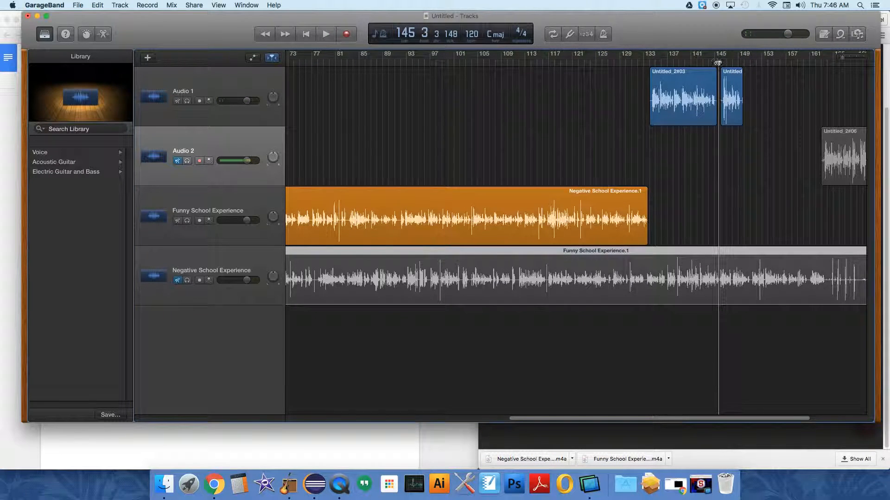
left_click_drag(842, 58, 847, 58)
left_click_drag(708, 122, 702, 122)
left_click_drag(741, 78, 716, 77)
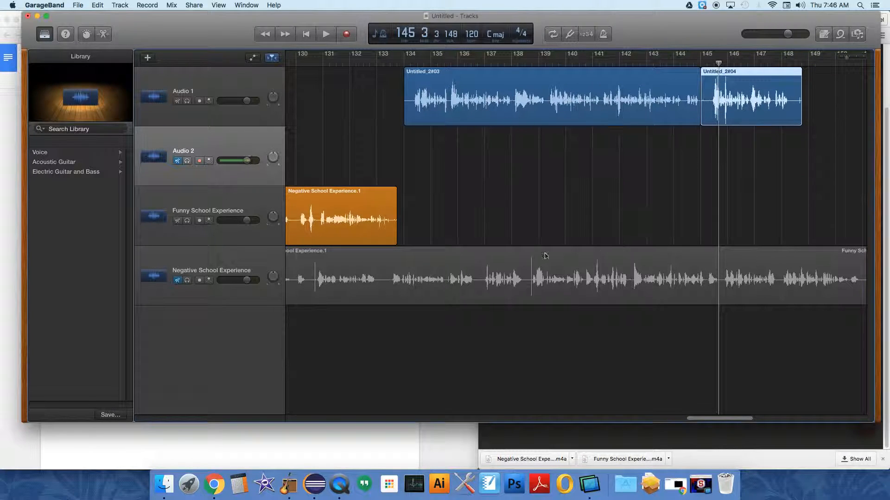
- Move Funny School Experience.1 onto the Funny School Experience track at about bar 149, and Untitled_2#06 onto Audio 1 right after its end
left_click_drag(846, 57, 841, 60)
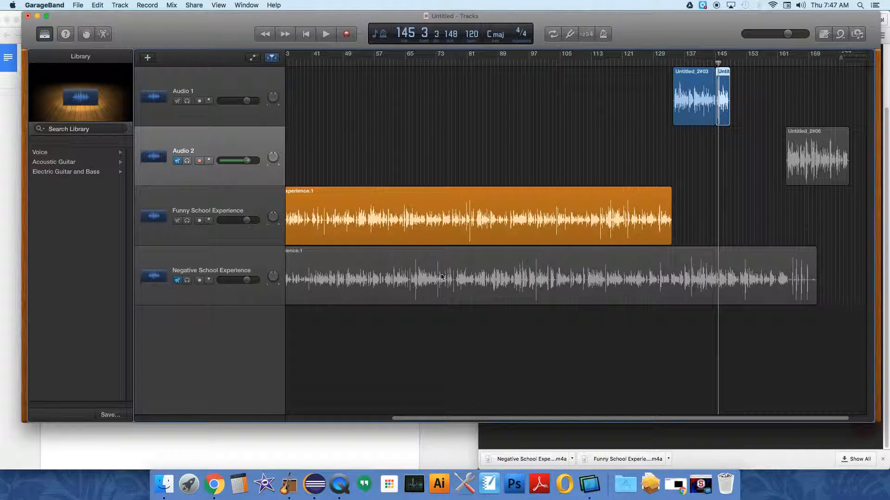
left_click_drag(305, 262, 804, 222)
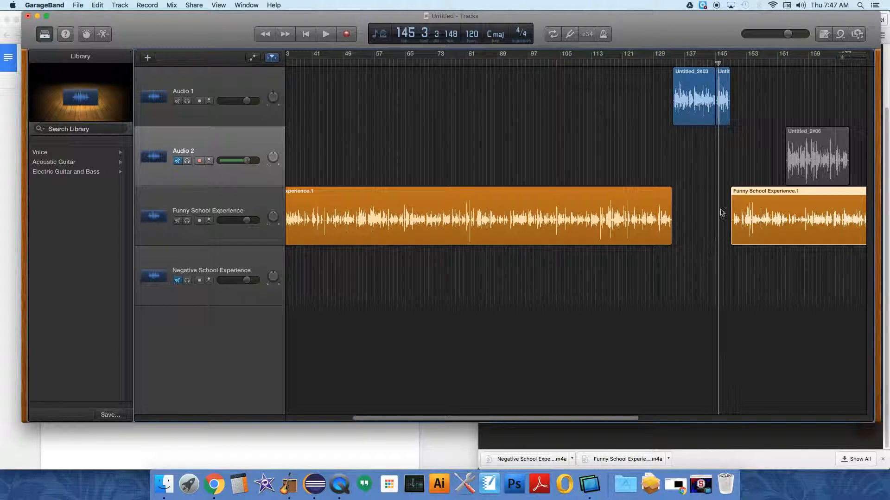
left_click_drag(843, 59, 839, 59)
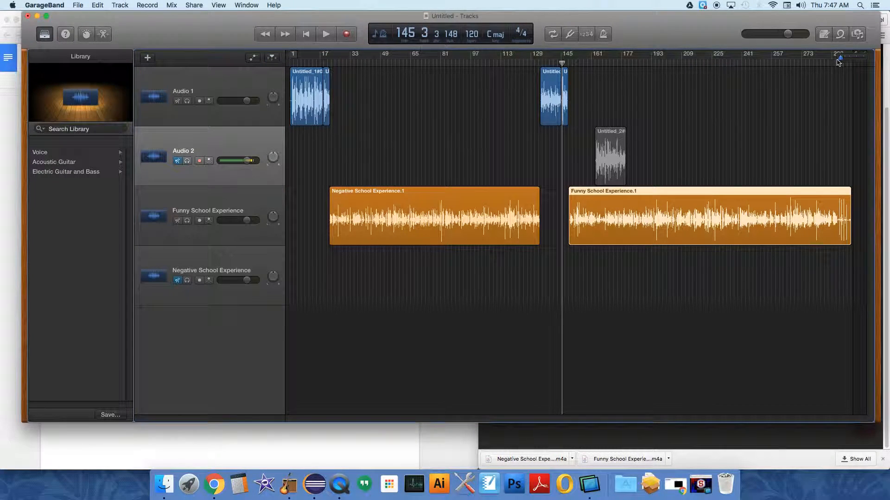
left_click_drag(604, 162, 860, 103)
- Play Funny School Experience.1 from bar 291, trim its noisy end back to about bar 292, and move Untitled_2#06 up against it
left_click_drag(807, 64, 812, 64)
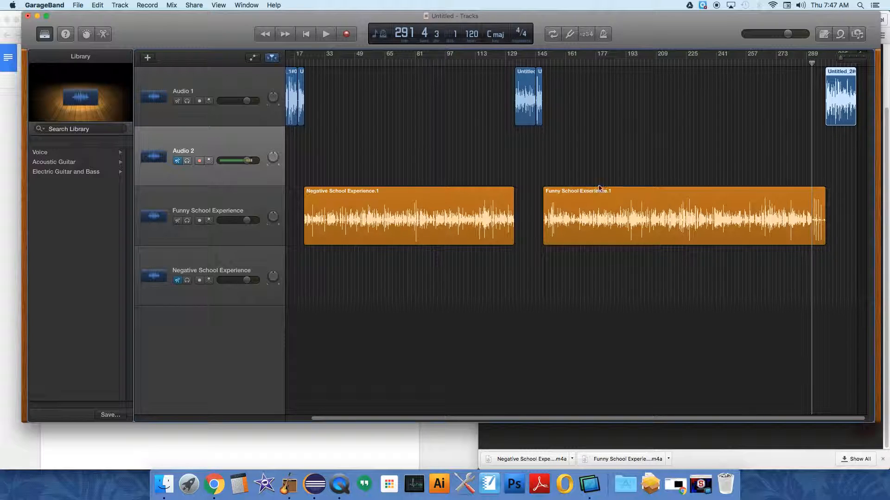
key("space")
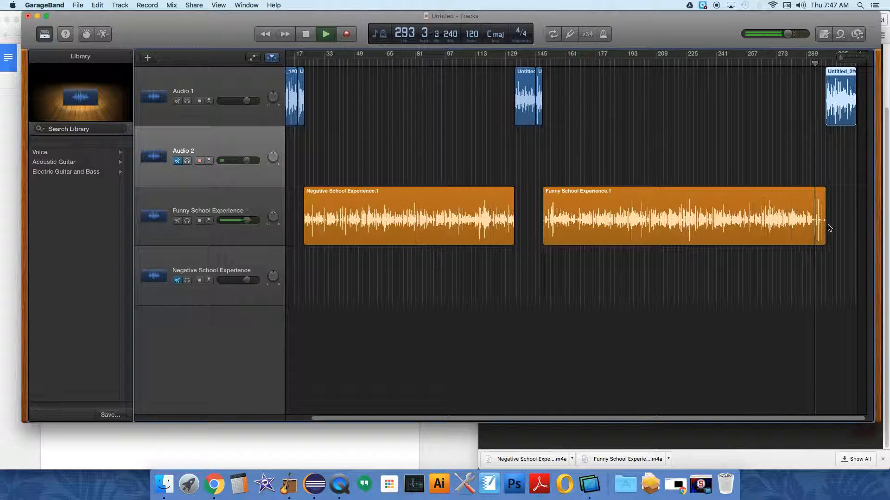
key("space")
left_click_drag(840, 58, 847, 58)
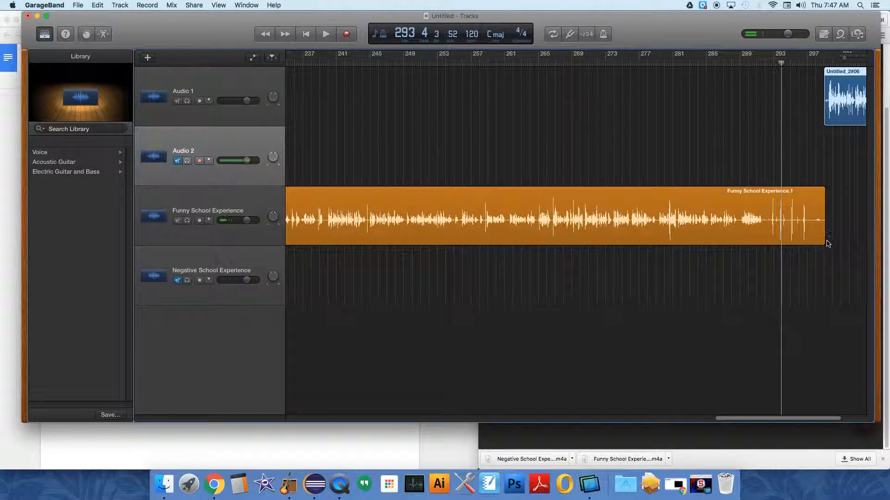
left_click_drag(823, 243, 764, 247)
left_click_drag(830, 76, 775, 74)
- Play from around bar 287 to hear the transition from Funny School Experience.1 into the closing narration
left_click(729, 64)
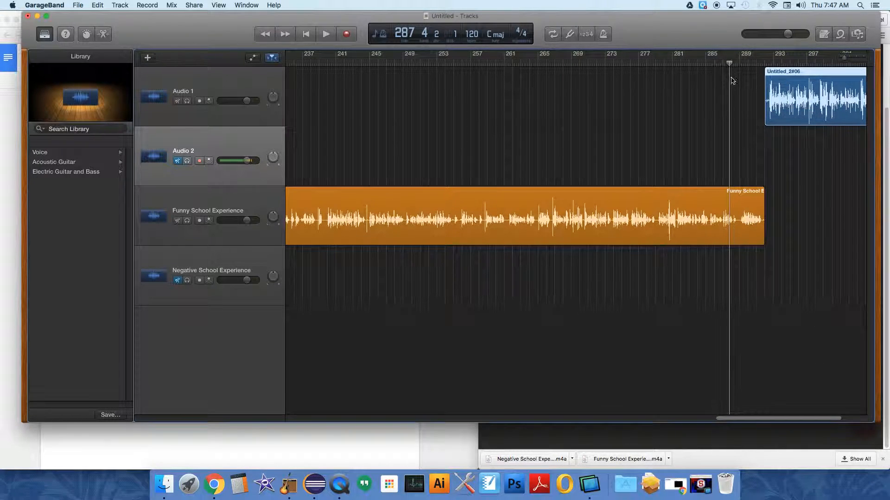
key("space")
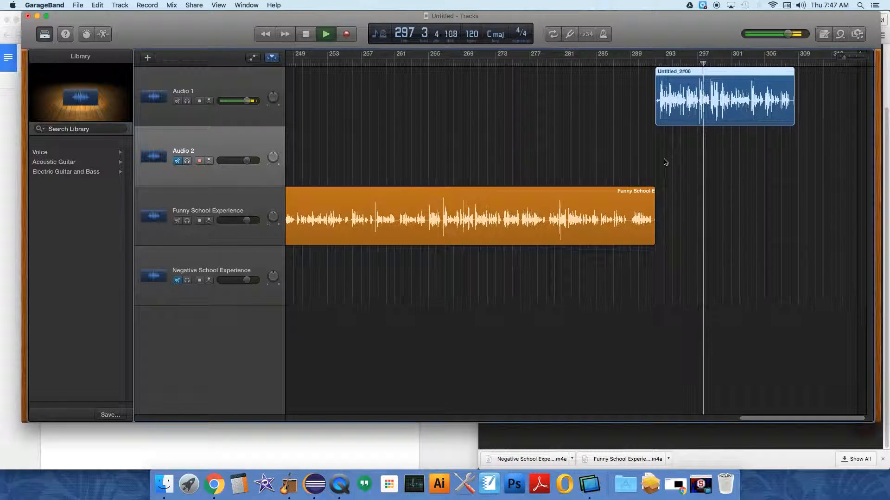
key("space")
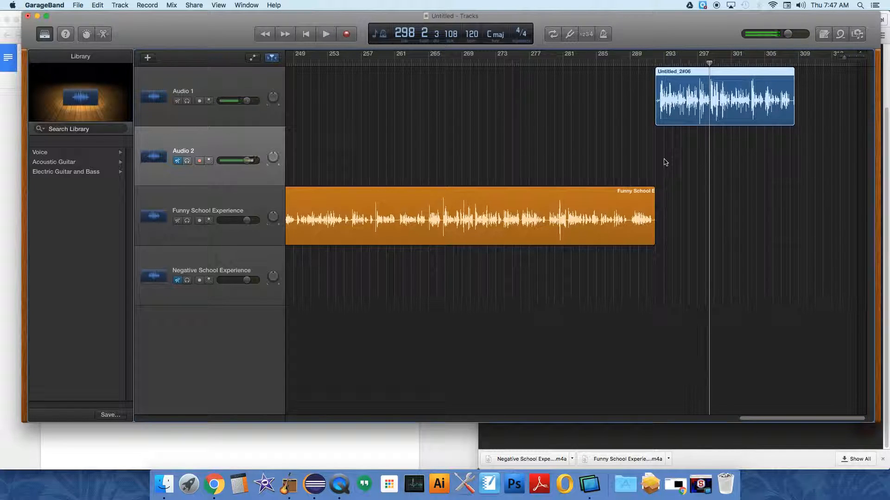
- Trim the quiet end of the closing Untitled_2#06 narration region to about bar 308
left_click_drag(793, 122, 798, 123)
left_click_drag(844, 58, 847, 58)
left_click_drag(710, 62, 818, 75)
left_click_drag(672, 124, 657, 126)
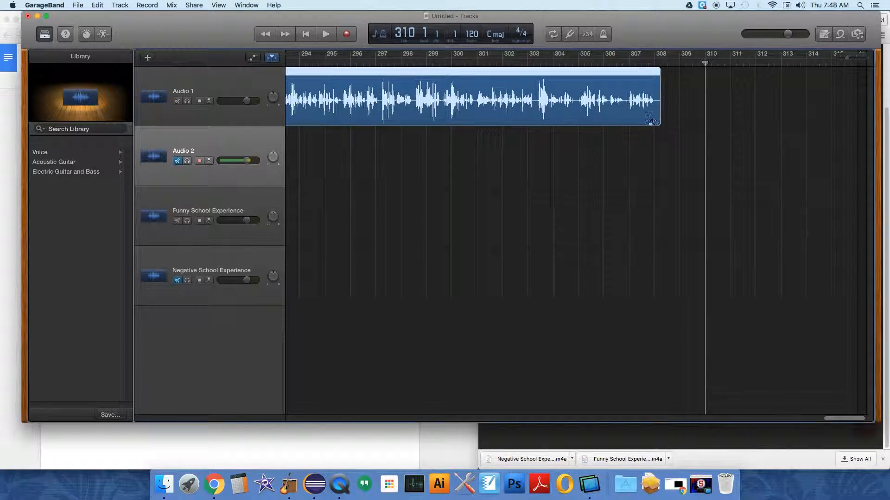
- Place the playhead at about bar 294 and open the display mode choices for the position readout
left_click_drag(703, 63, 376, 106)
left_click_drag(846, 57, 840, 57)
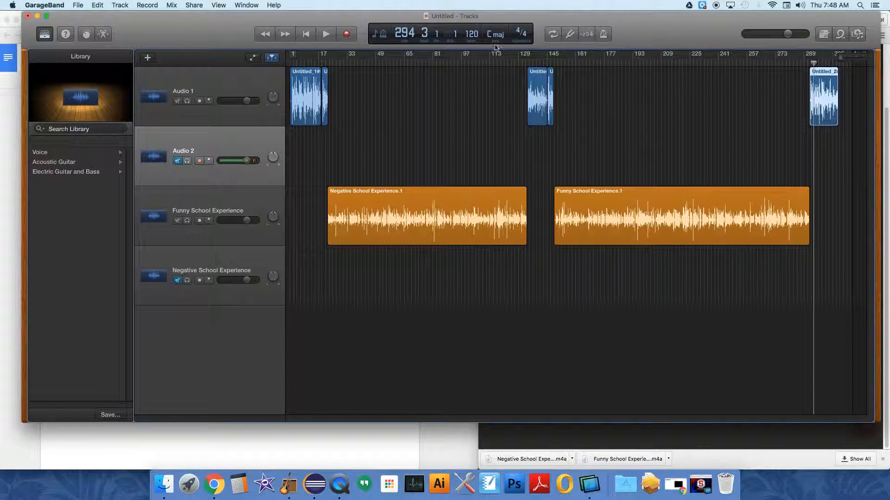
left_click(381, 34)
left_click(385, 57)
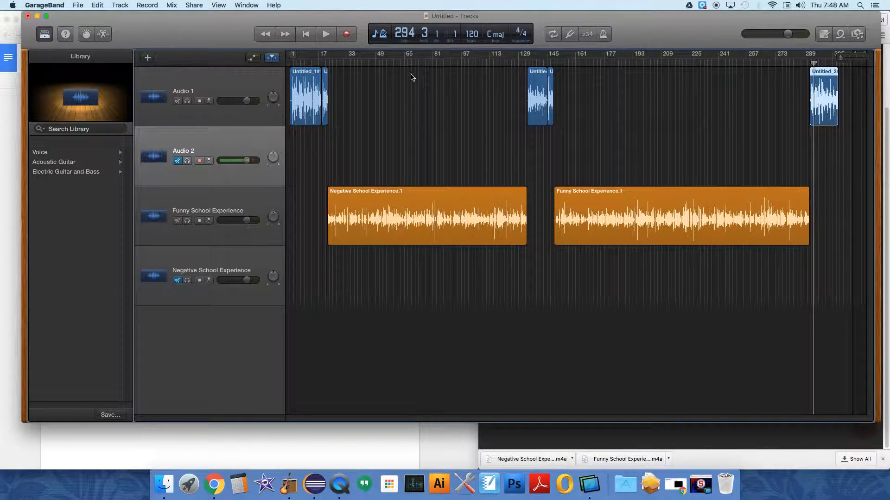